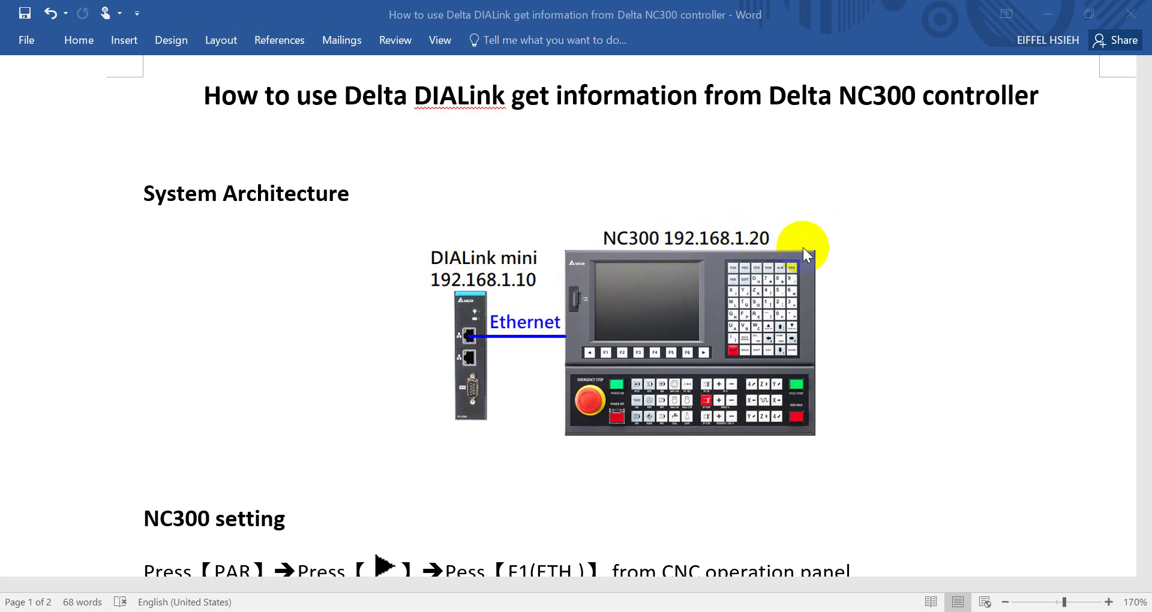
- Scroll past the NC300 settings (IP 192.168.1.20, PC 192.168.1.10) to the DIALink setting page
scroll(963, 256, "down", 4)
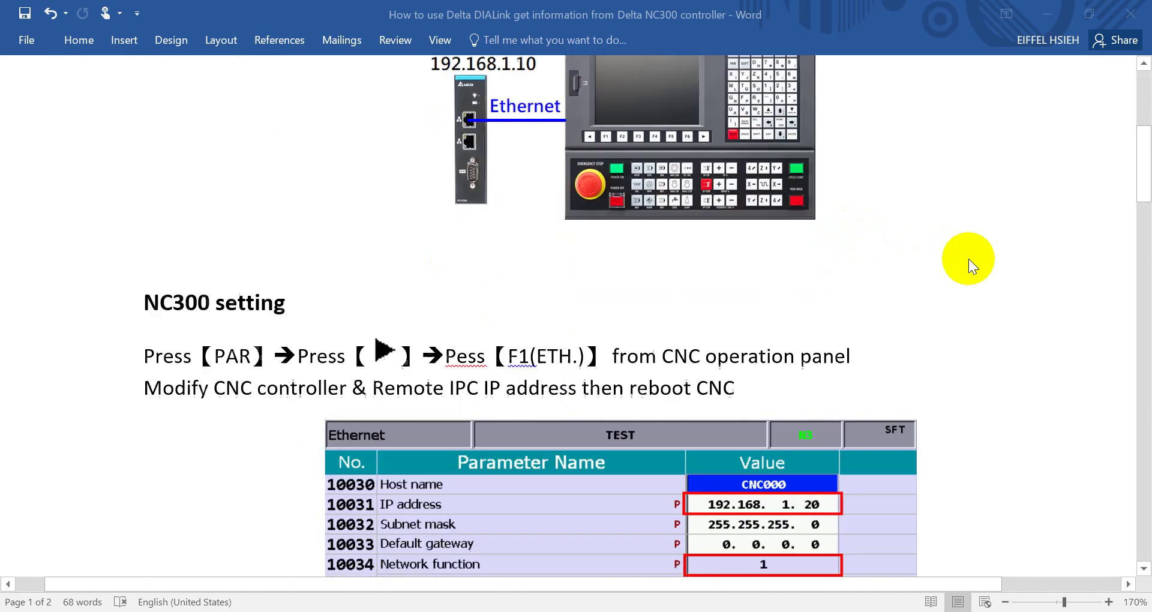
scroll(969, 259, "up", 1)
scroll(968, 258, "up", 1)
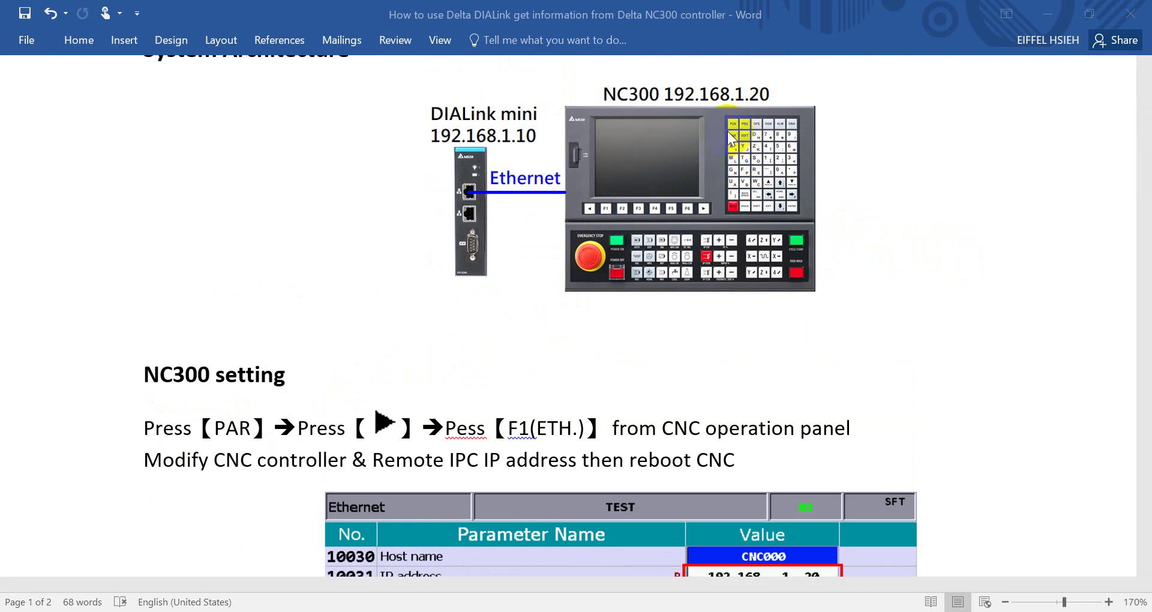
left_click(701, 206)
scroll(768, 279, "down", 2)
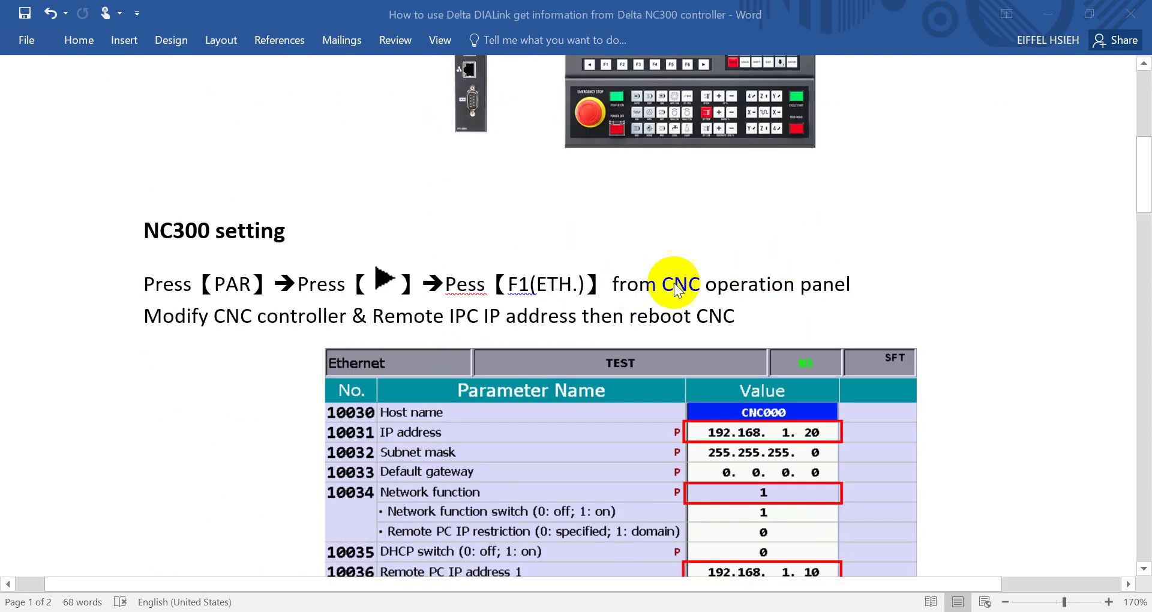
scroll(794, 380, "down", 1)
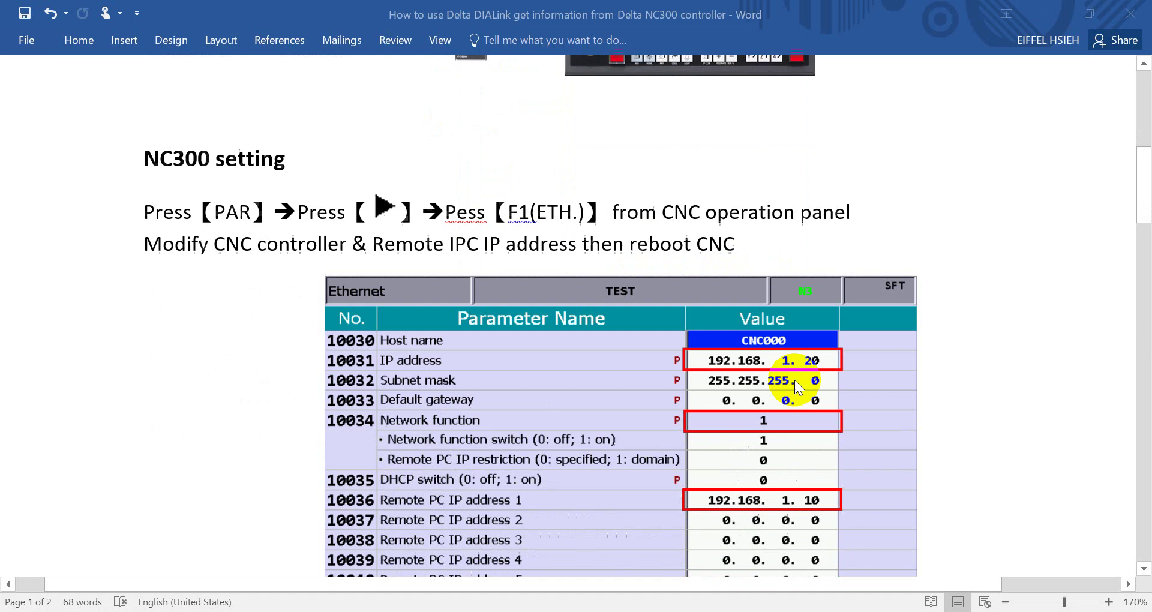
scroll(733, 363, "down", 2)
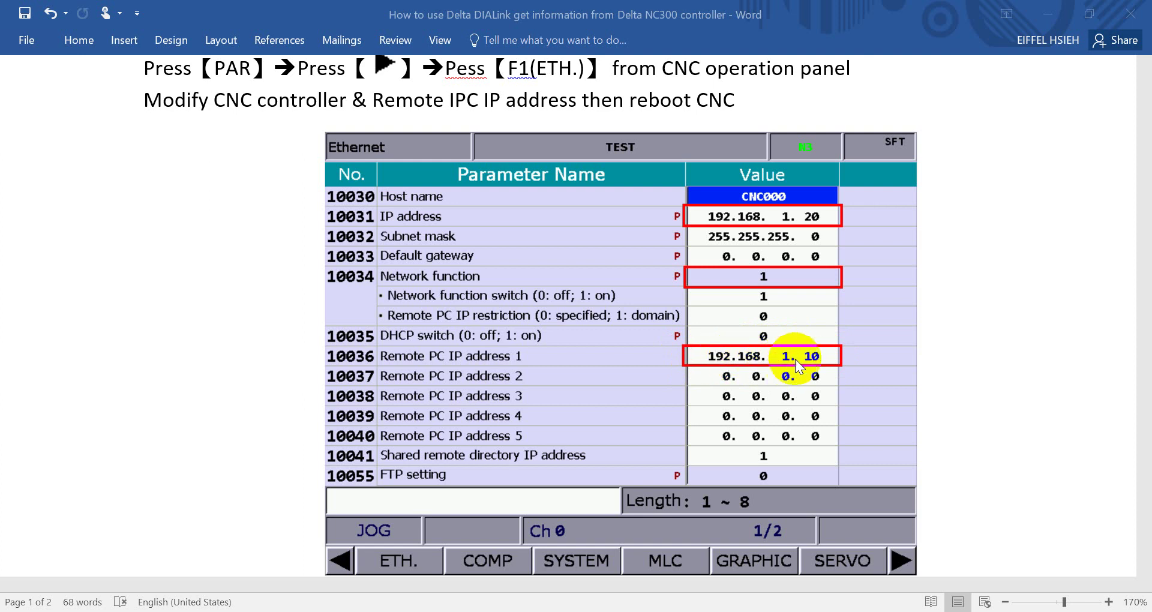
scroll(837, 357, "down", 2)
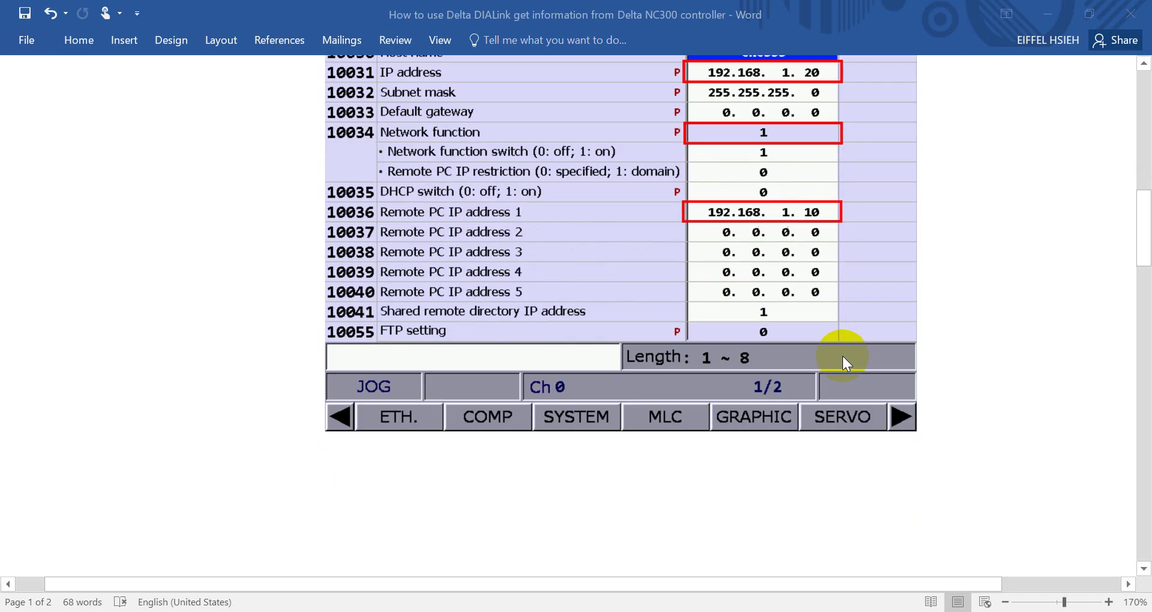
- Read through the guide's DIALink setting and Add tag sections
scroll(843, 353, "down", 10)
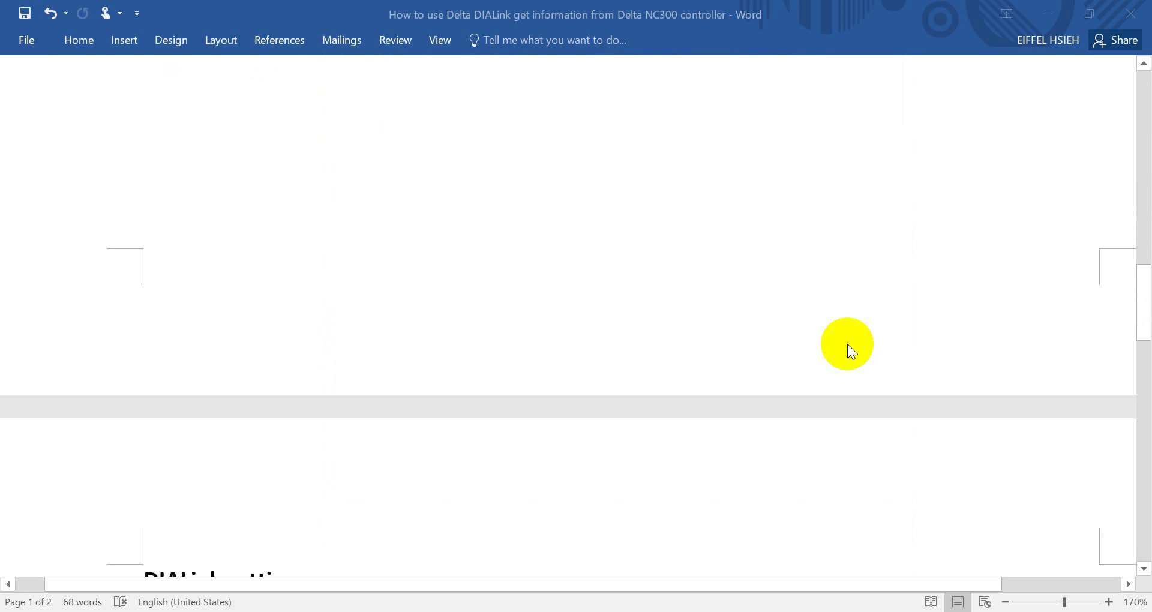
scroll(599, 315, "down", 2)
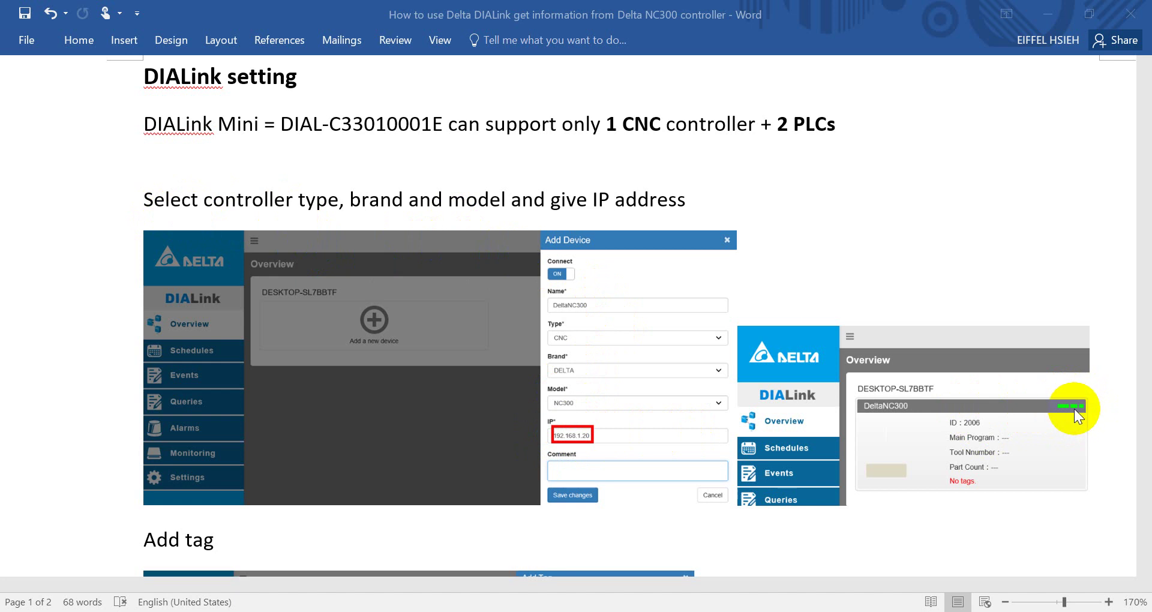
scroll(1074, 408, "down", 2)
scroll(563, 466, "down", 1)
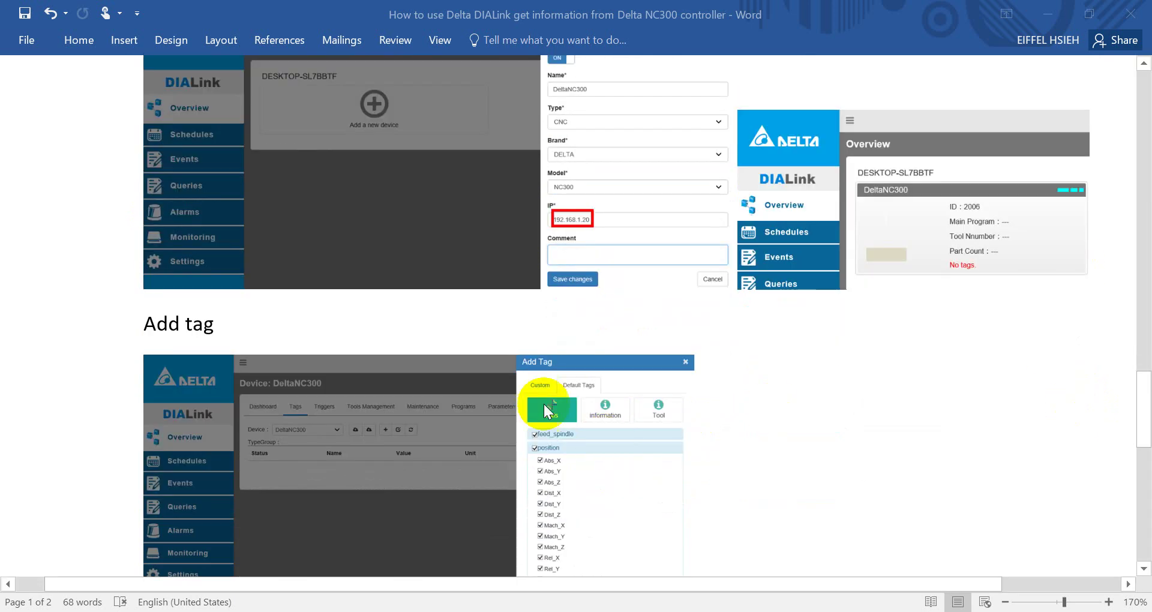
scroll(648, 405, "down", 2)
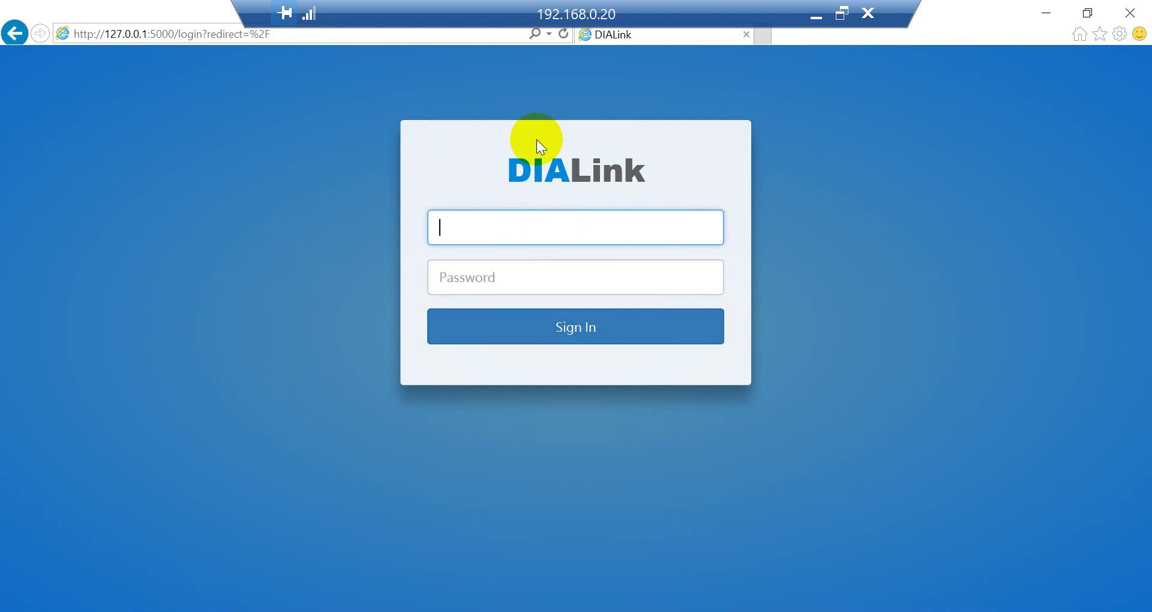
- Sign in to DIALink with the root username and the account password
type("root")
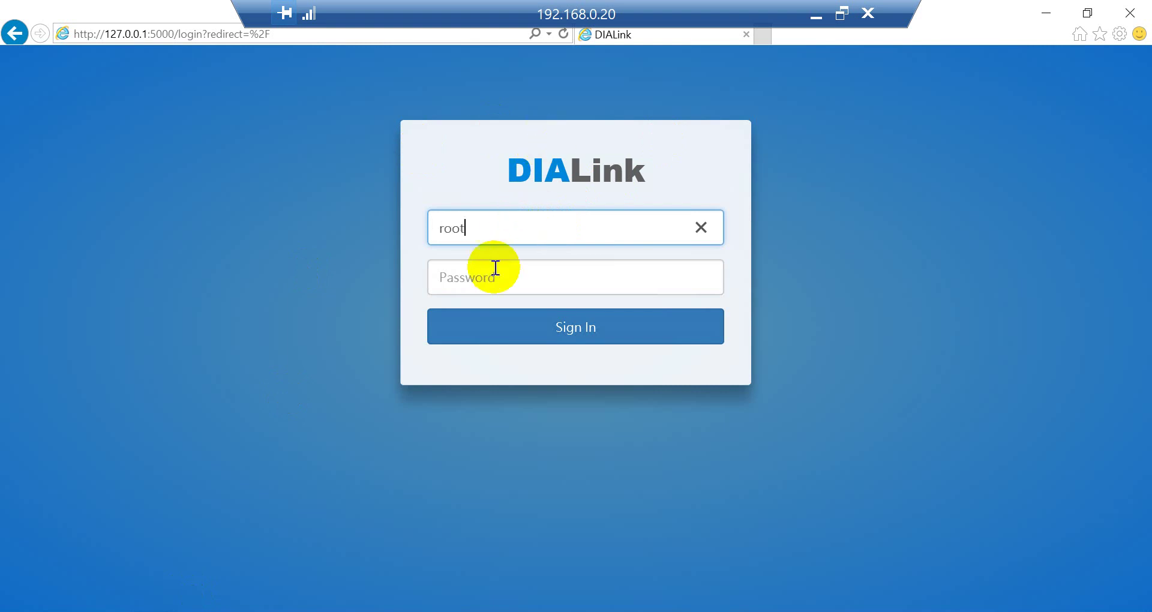
left_click(483, 282)
type("•••••")
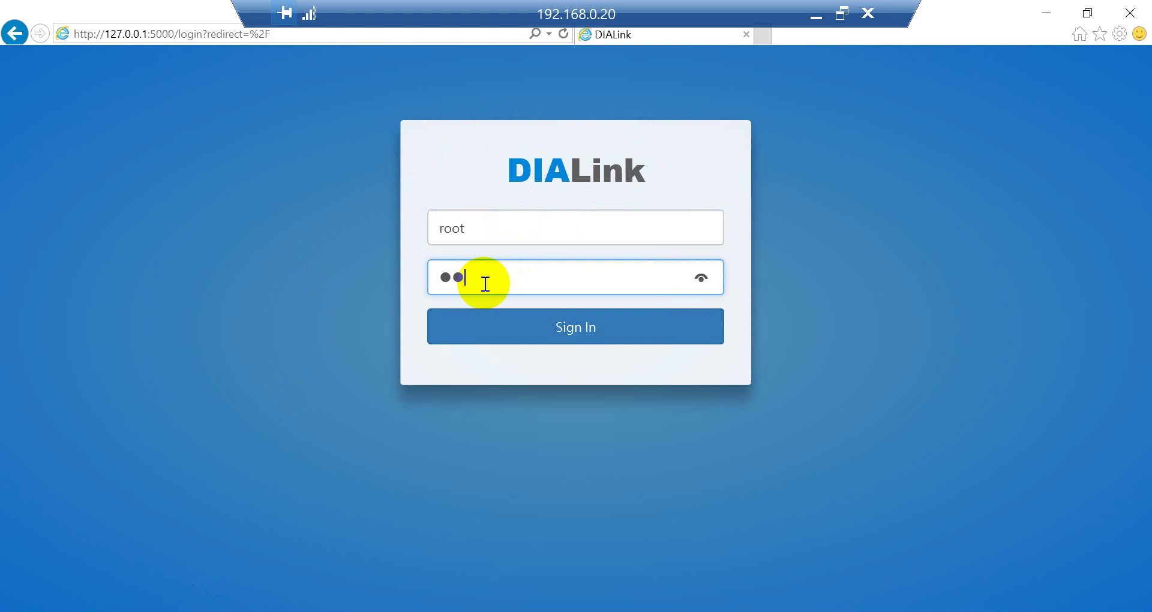
key("Return")
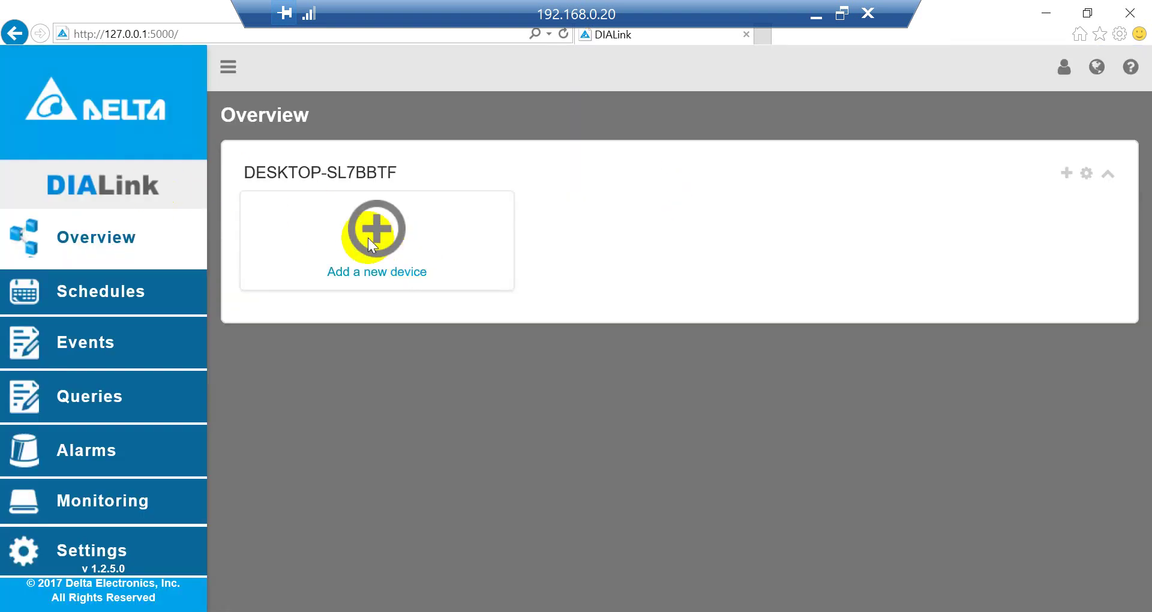
- Add and save device DeltaNC300 as a CNC, brand DELTA, at IP 192.168.1.20
left_click(370, 235)
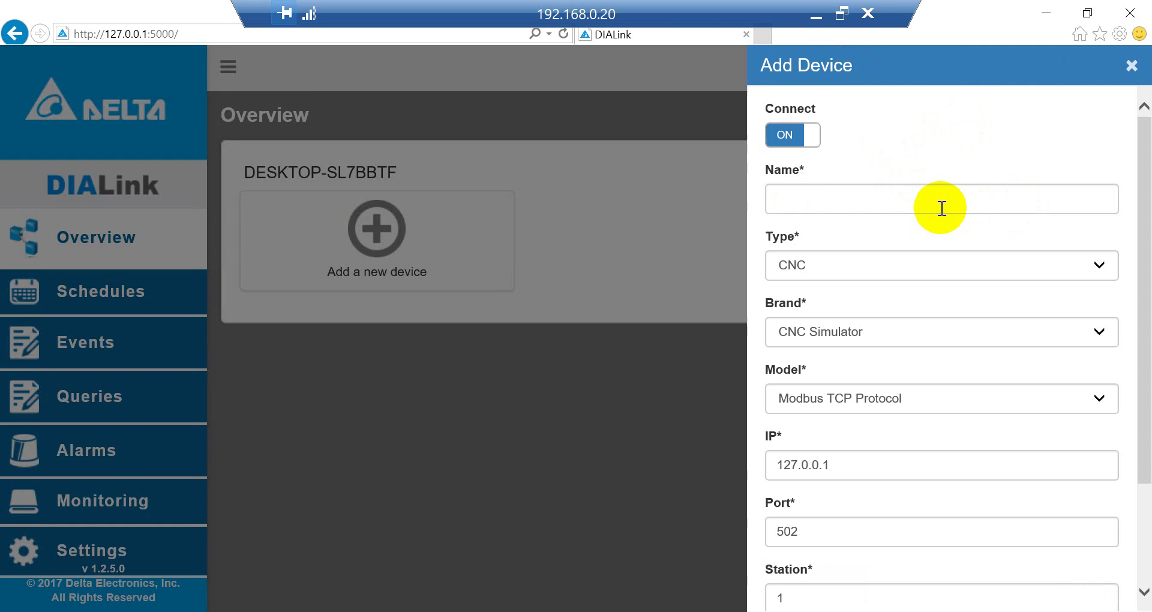
left_click(858, 201)
type("D")
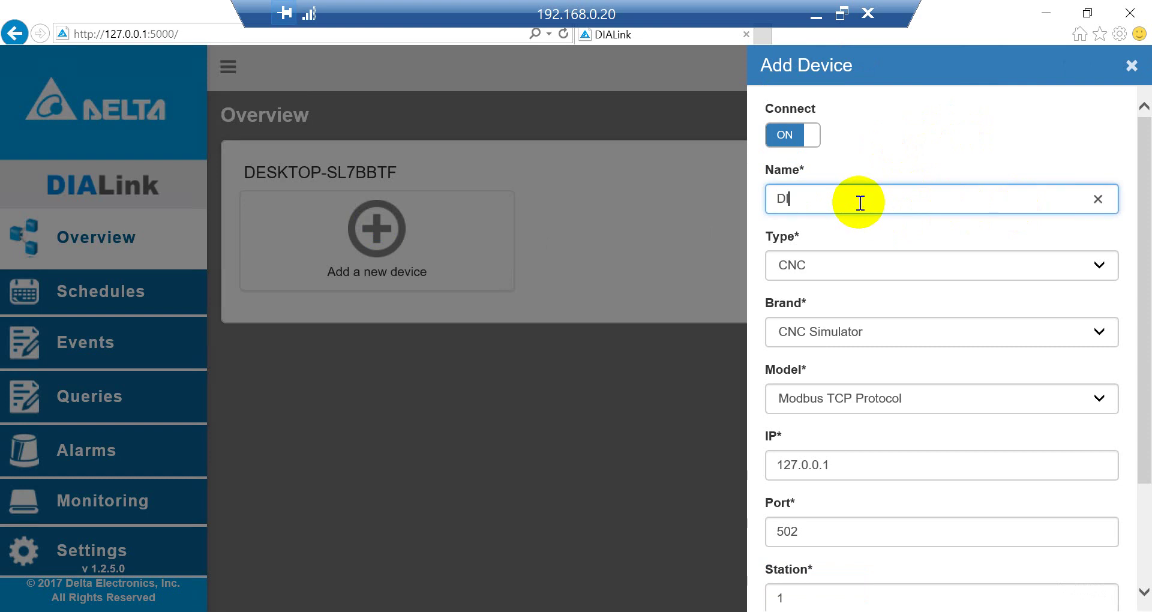
type("eltaNC300")
left_click(939, 273)
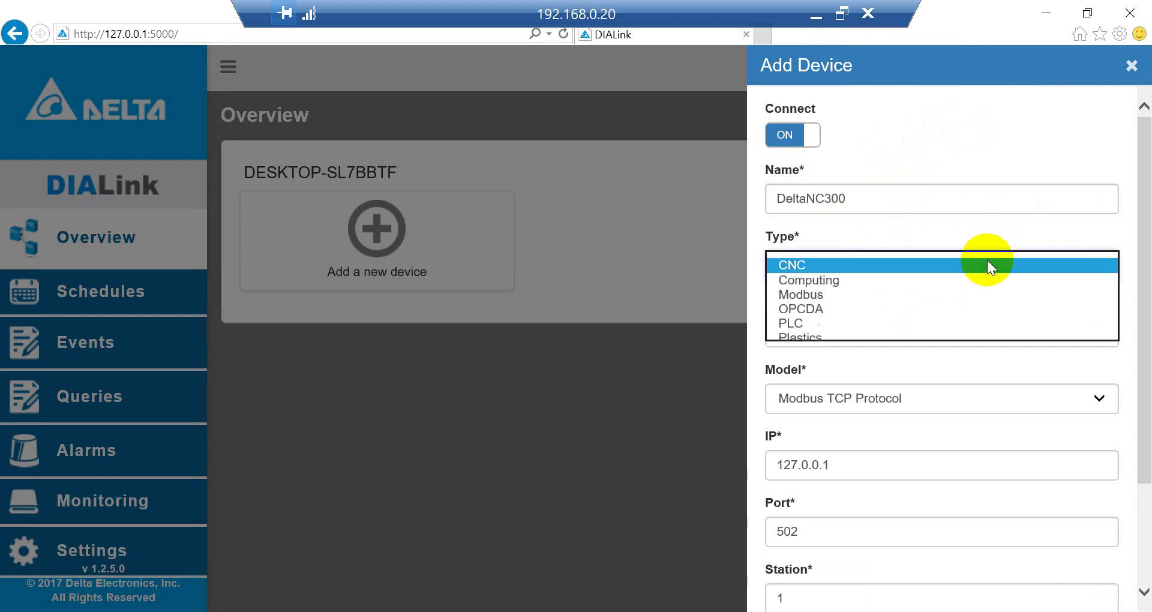
left_click(856, 263)
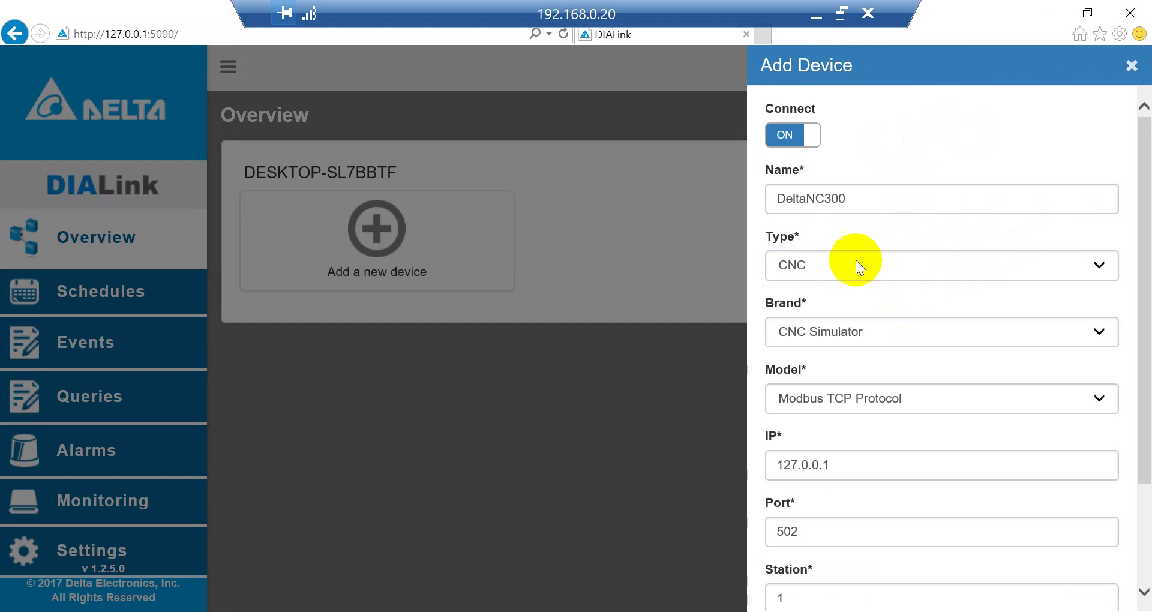
left_click(868, 324)
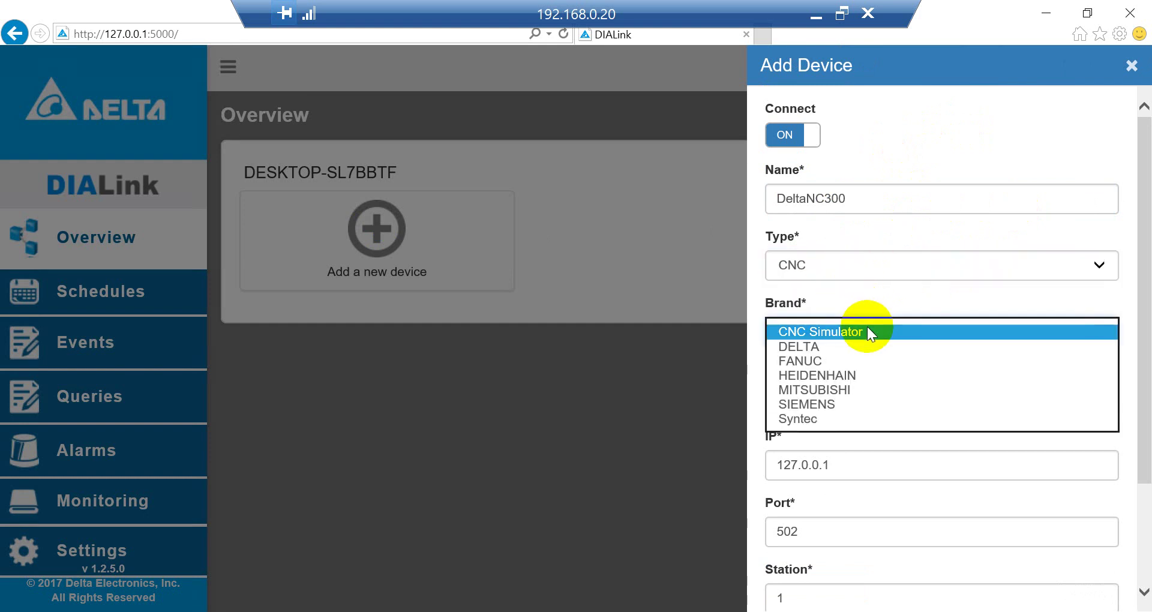
left_click(838, 347)
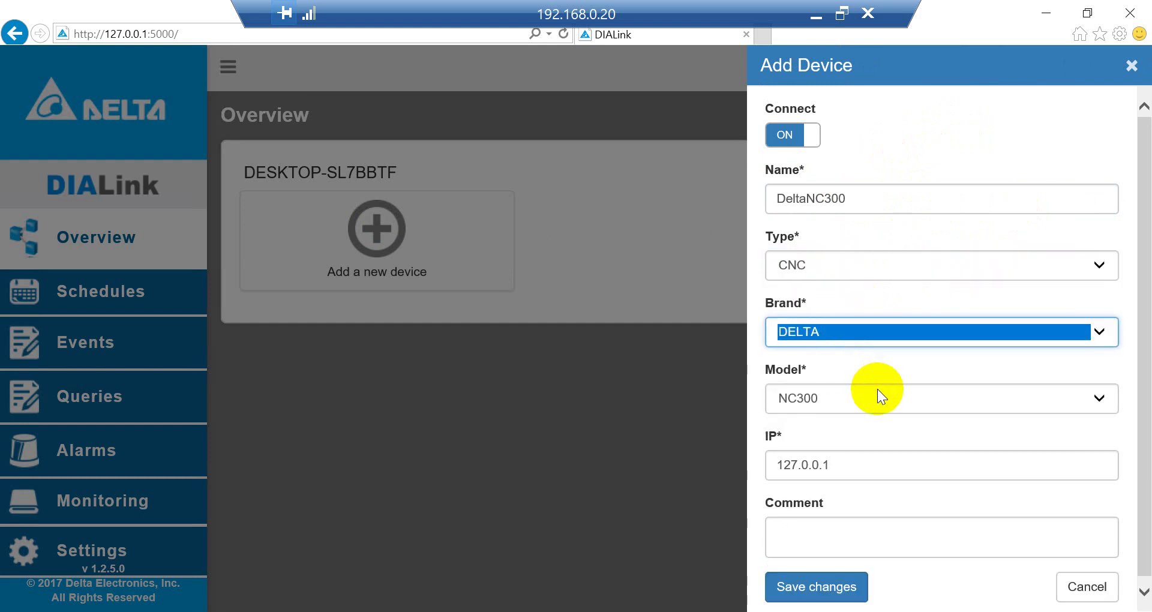
left_click(894, 467)
type("19")
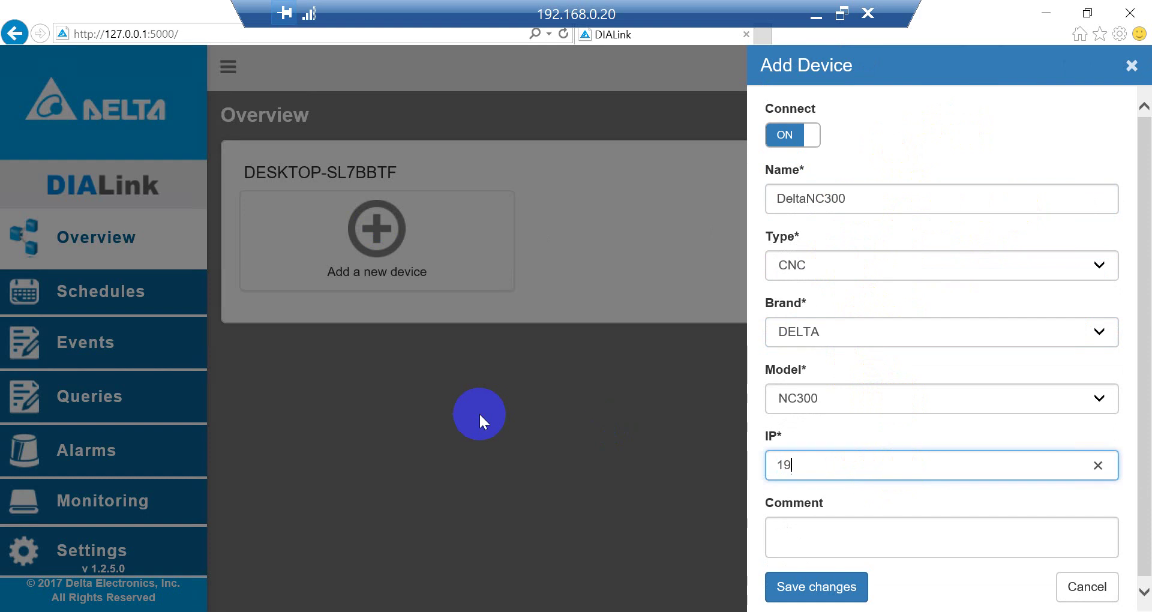
type("2.168.1.20")
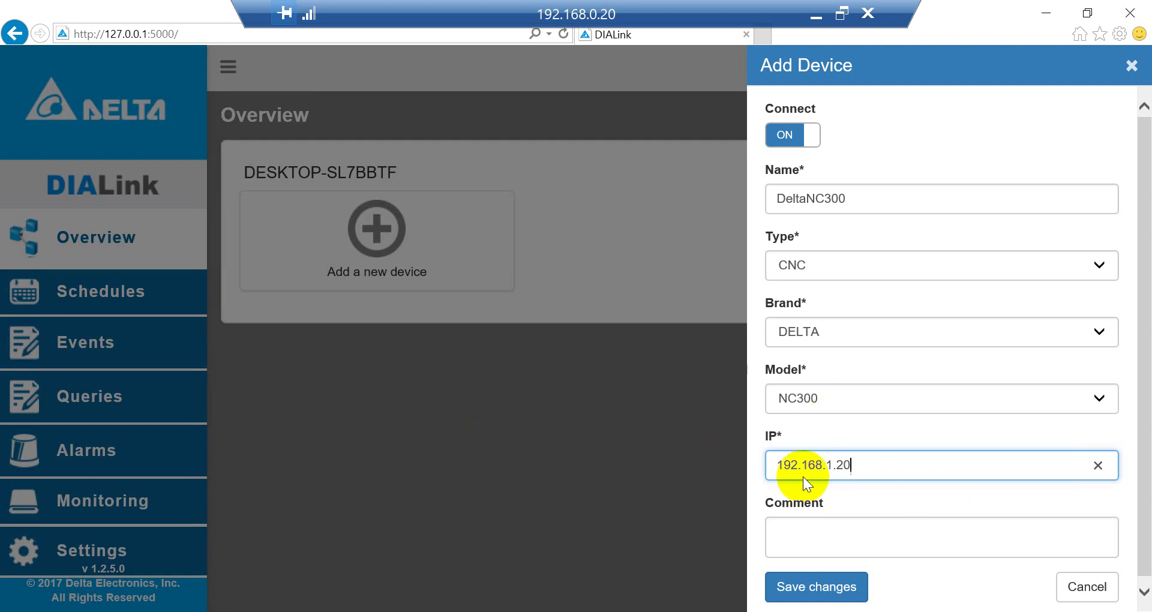
left_click(809, 585)
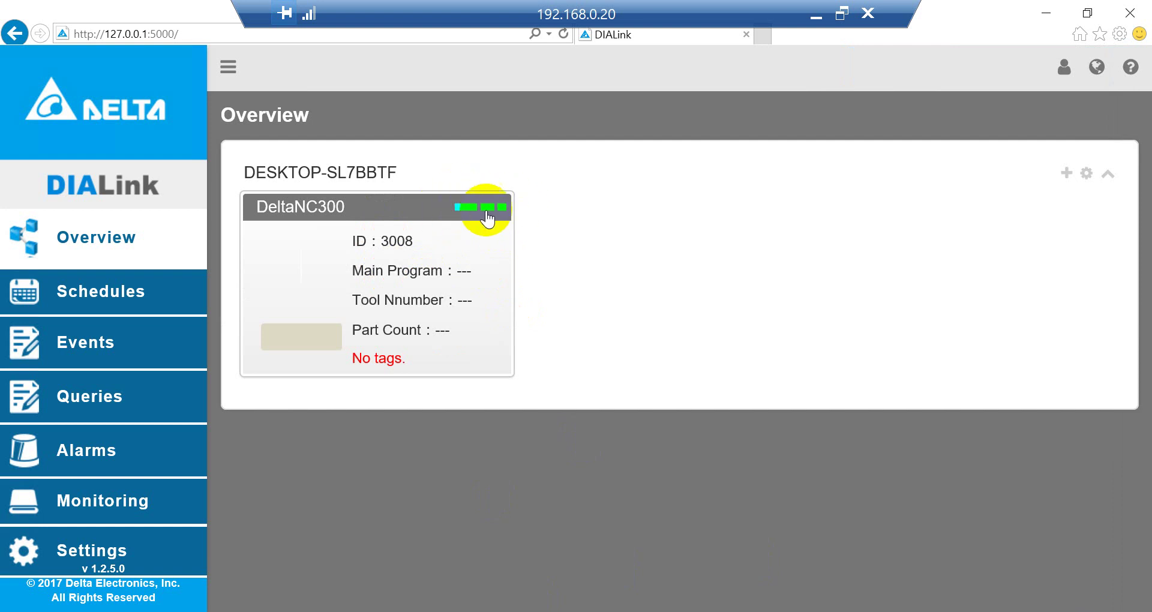
- Open DeltaNC300's empty Tags list and bring up the Add Tag form
left_click(395, 279)
left_click(300, 179)
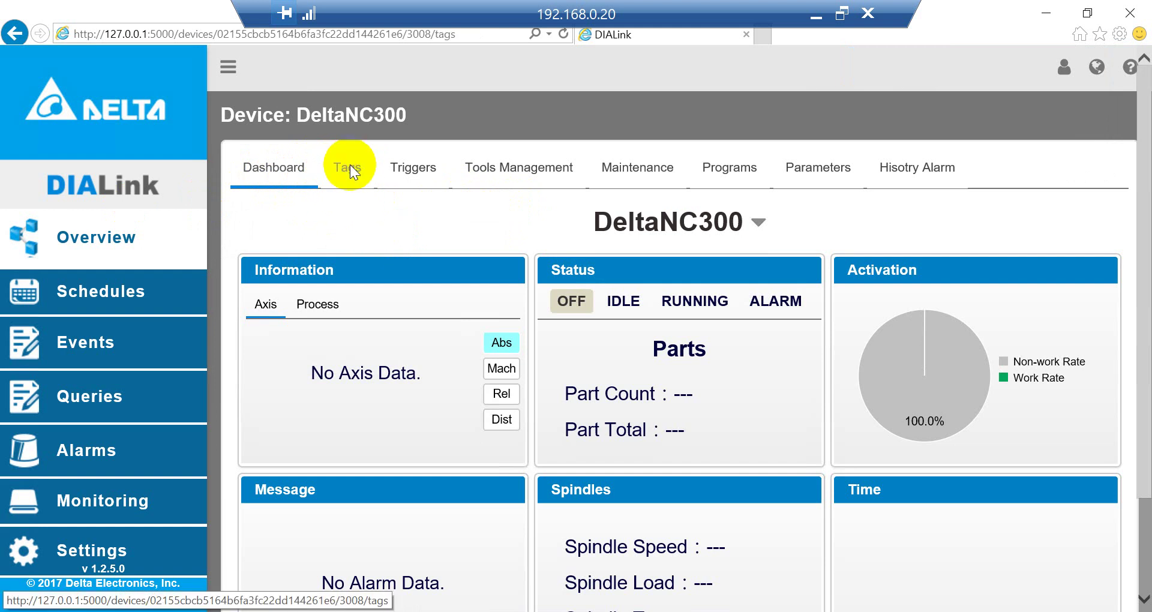
left_click(351, 166)
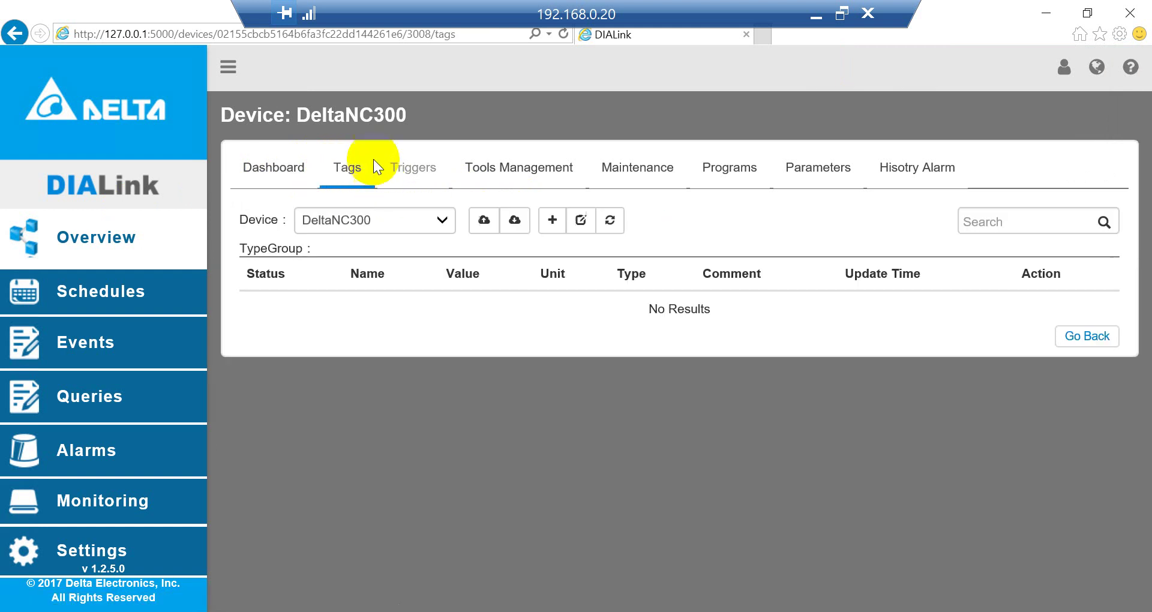
left_click(553, 221)
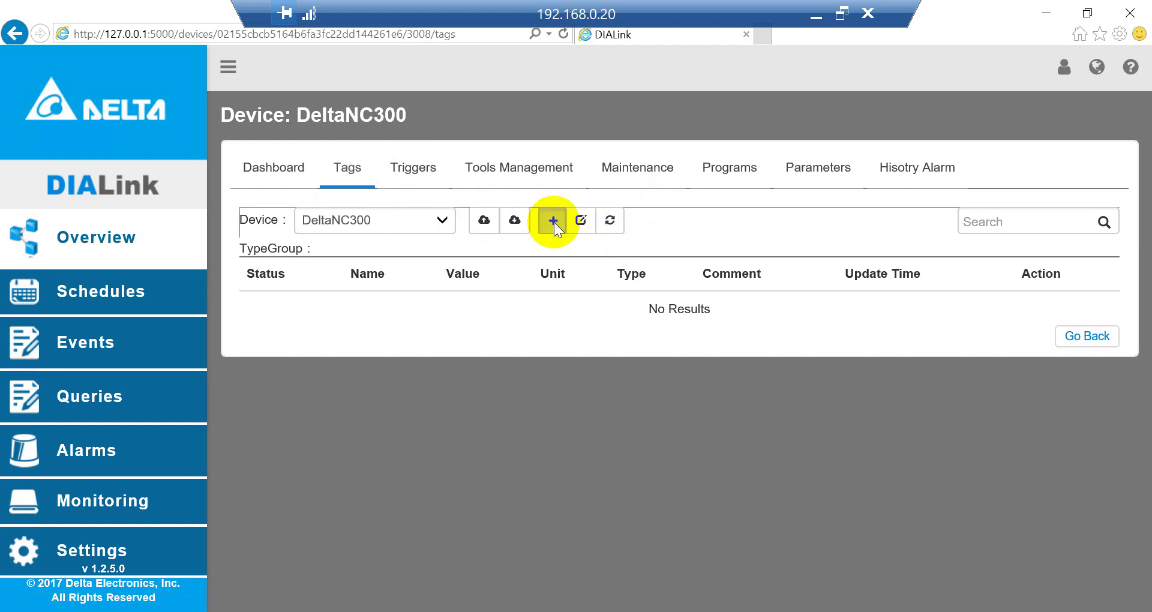
- In Default Tags, select all Axis tags: feed_spindle, position, servo and spindle tags
left_click(901, 124)
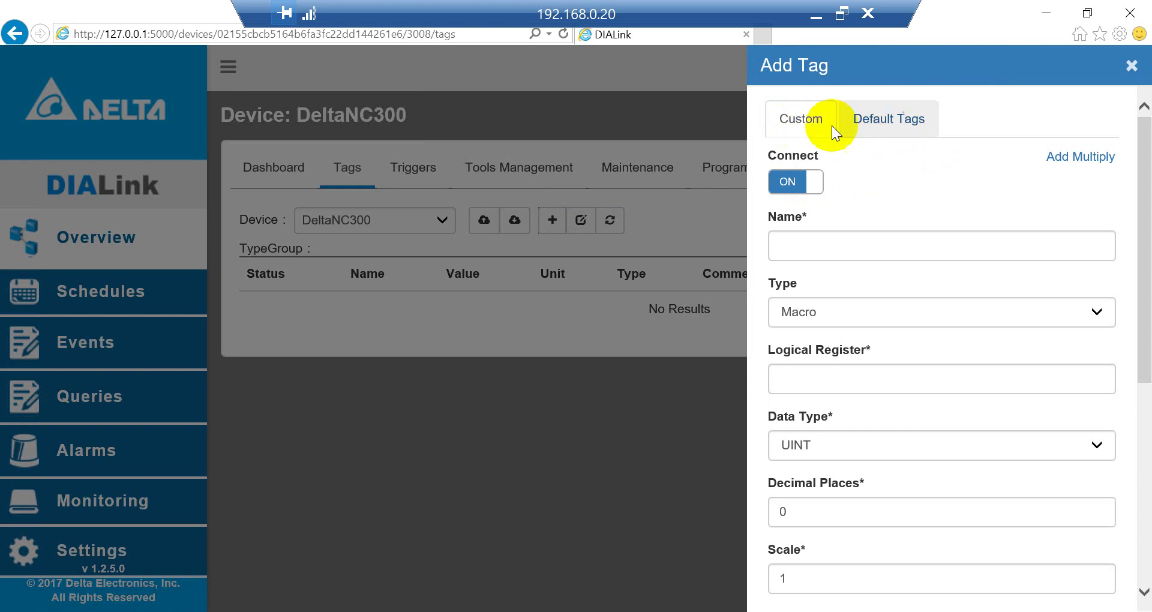
left_click(882, 124)
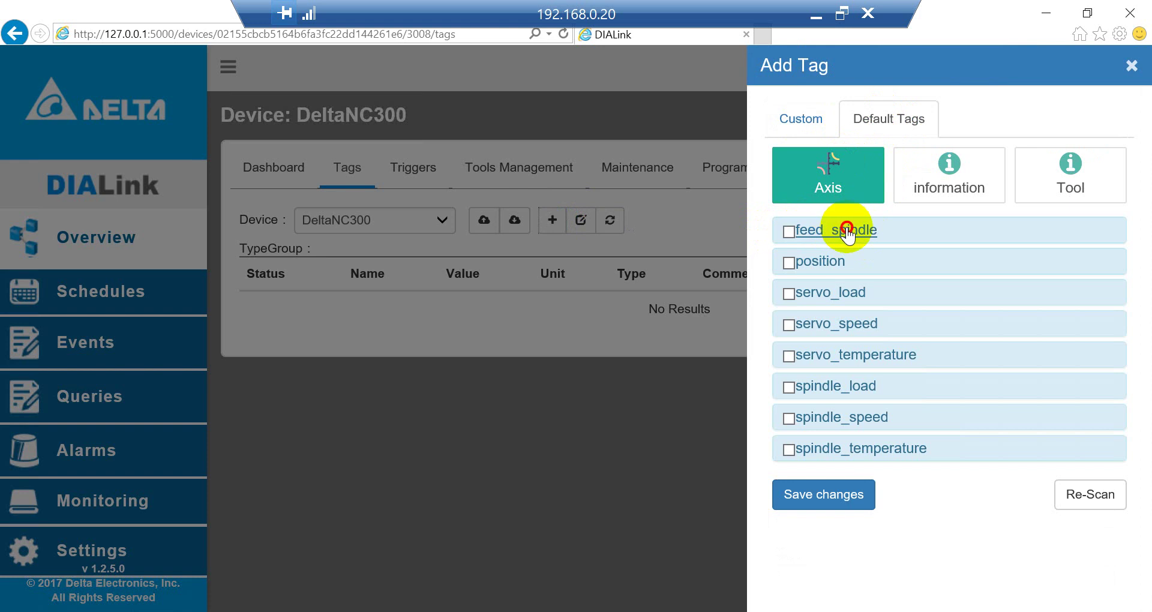
left_click(789, 231)
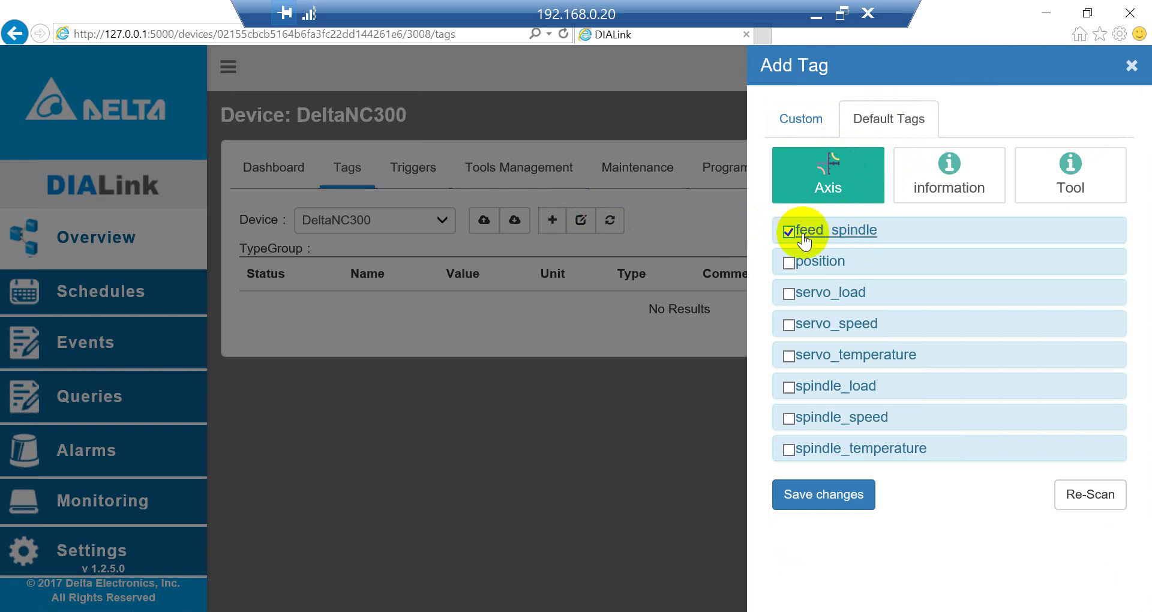
left_click(882, 230)
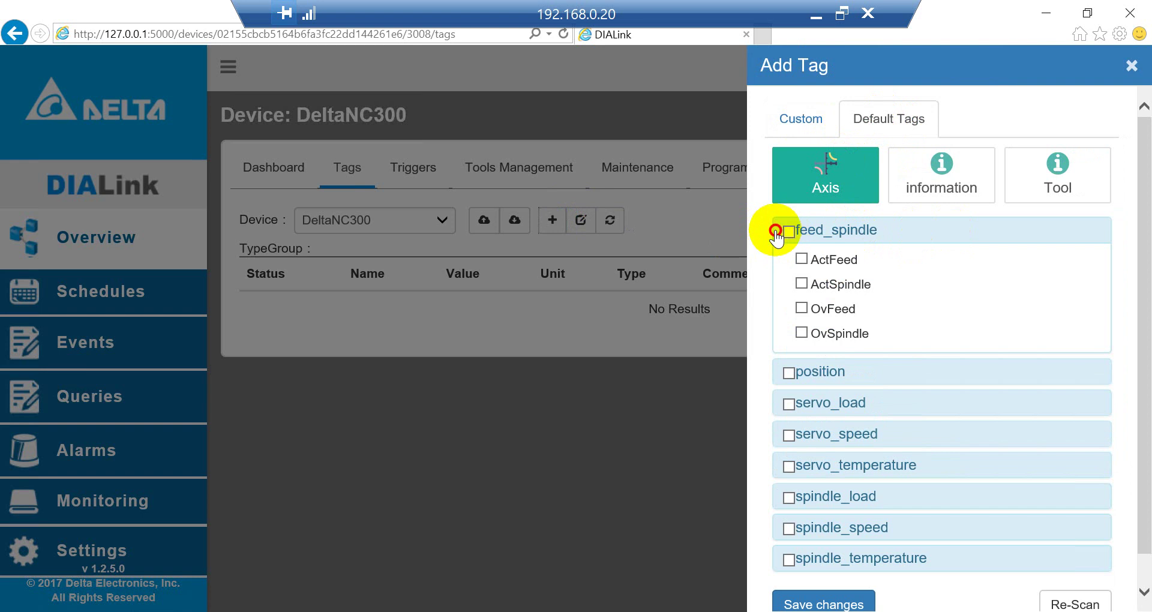
left_click(840, 231)
left_click(921, 234)
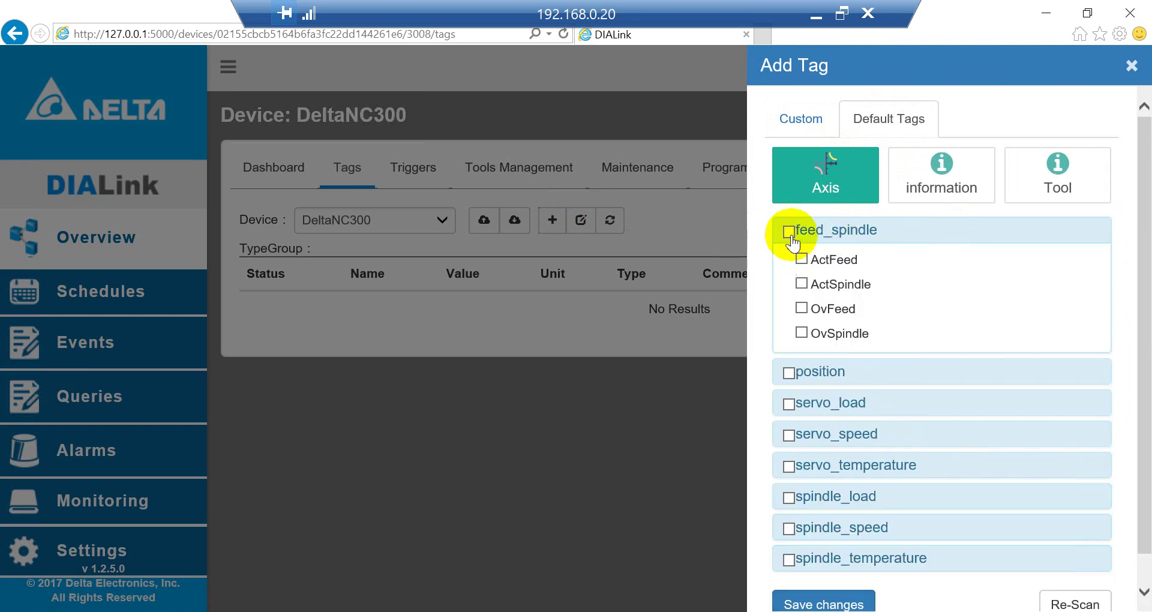
left_click(840, 231)
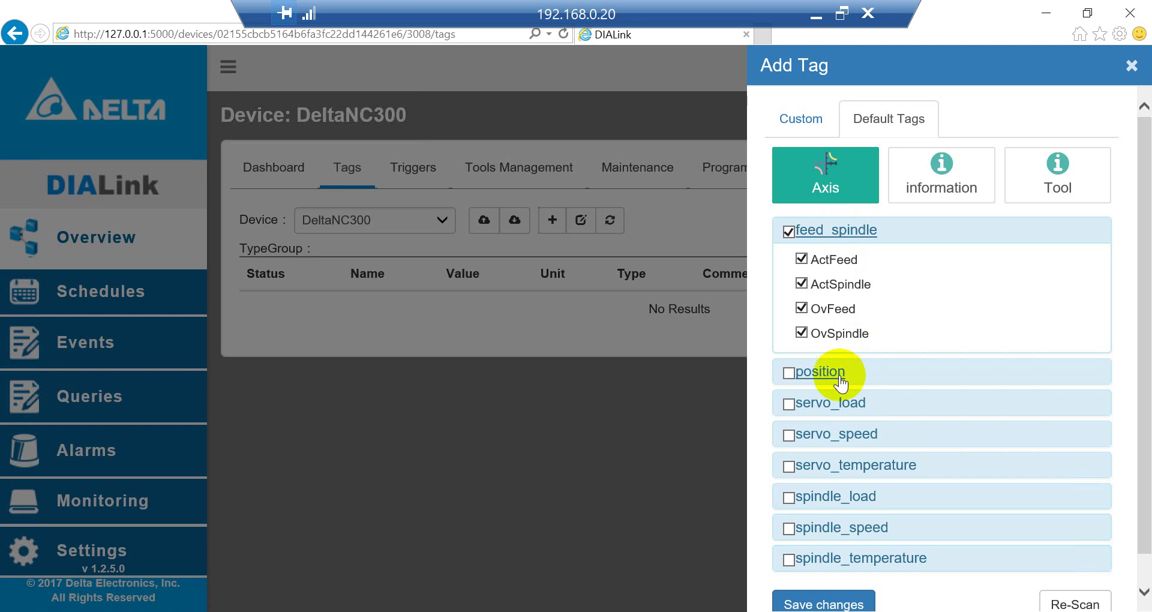
left_click(807, 374)
left_click(827, 404)
left_click(831, 435)
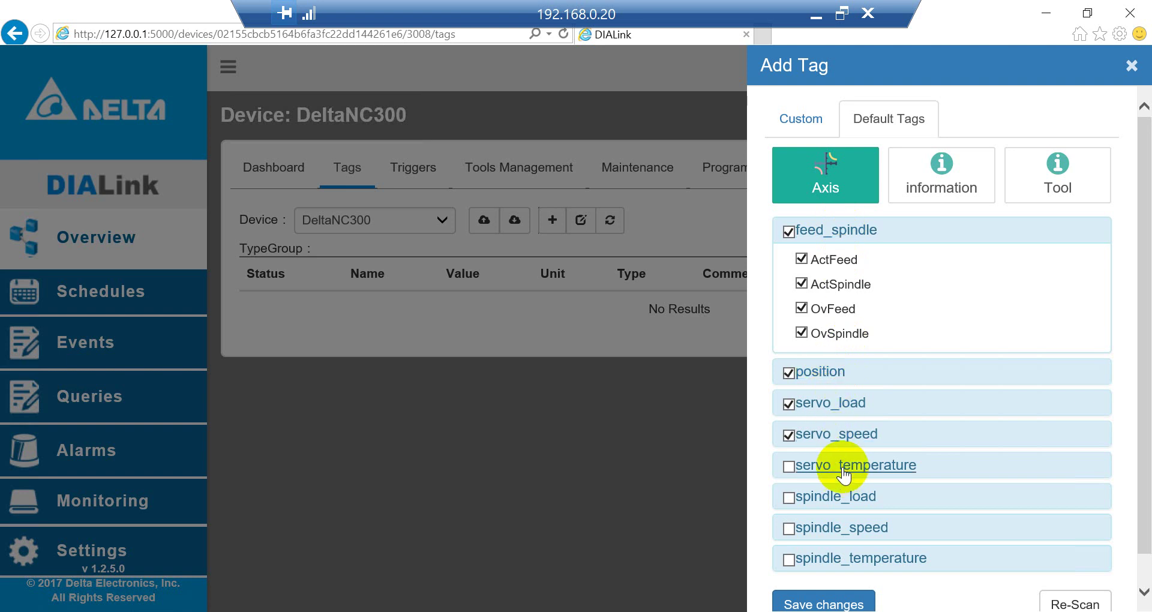
left_click(840, 498)
left_click(840, 528)
left_click(852, 559)
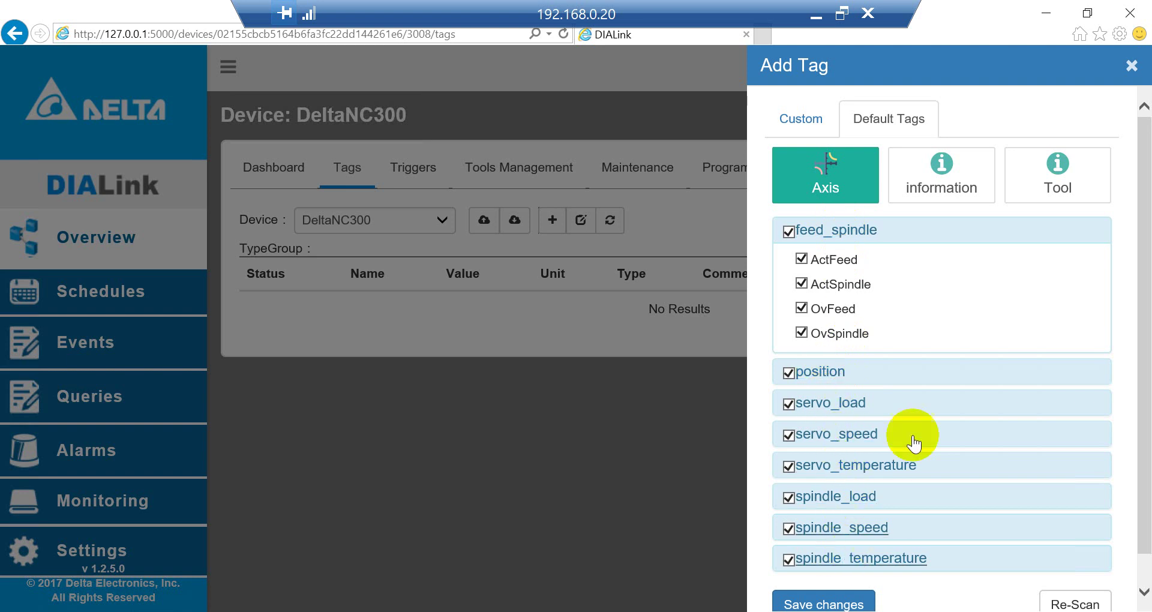
- Select the information tags: othercode, part with PartCount and PartTotal, status, time, work_rate
left_click(945, 183)
left_click(834, 231)
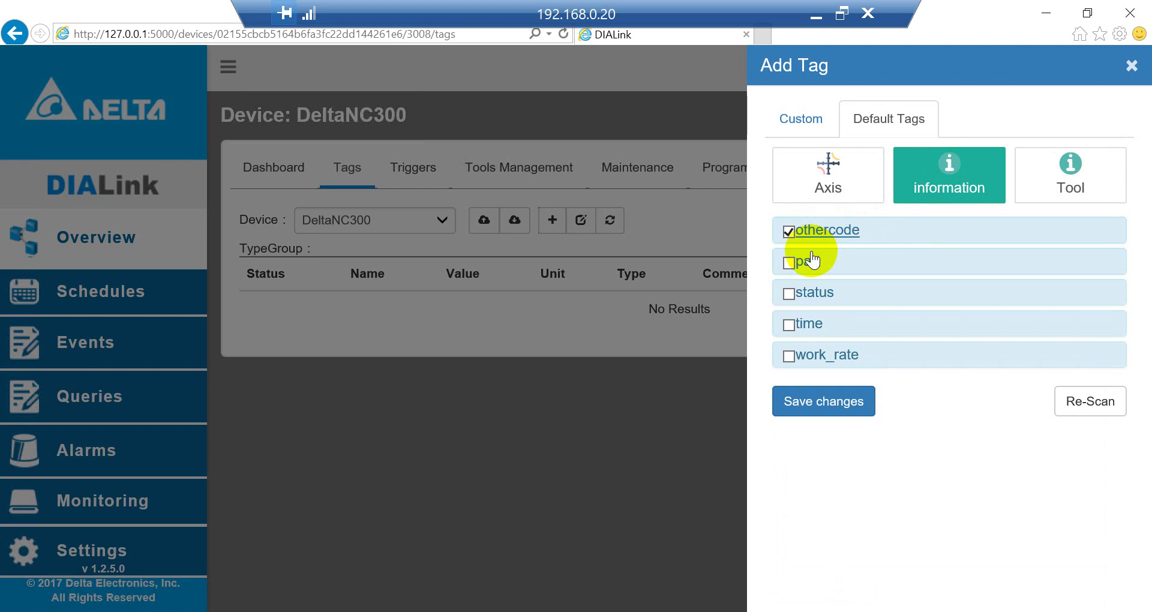
left_click(809, 264)
left_click(807, 354)
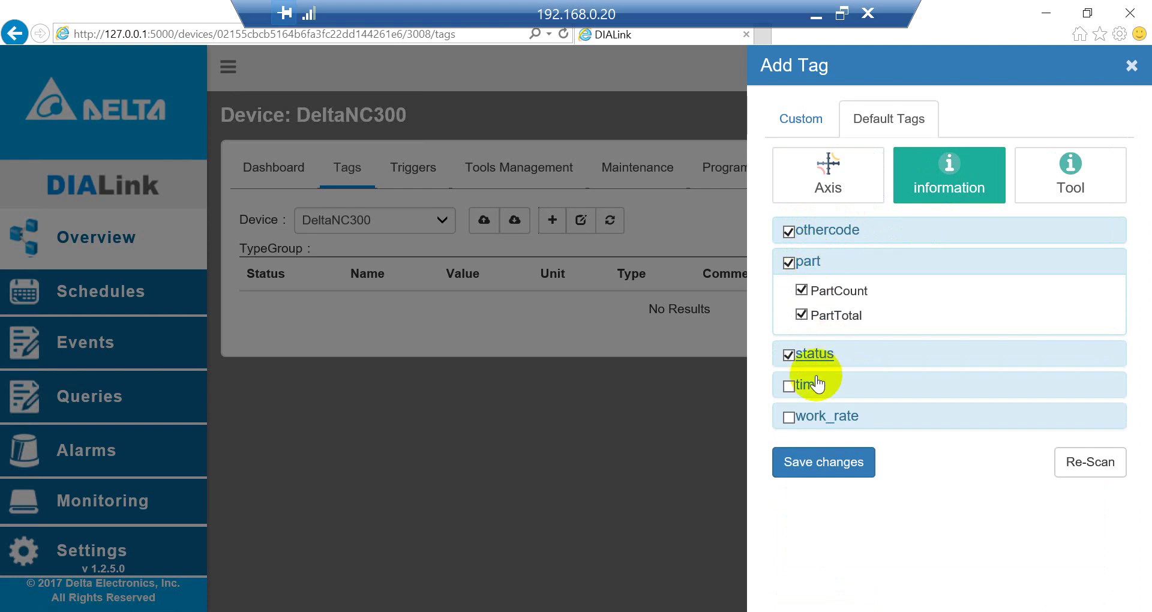
left_click(810, 387)
left_click(816, 414)
- Select usedcount under Tool and save the chosen default tags
left_click(1080, 180)
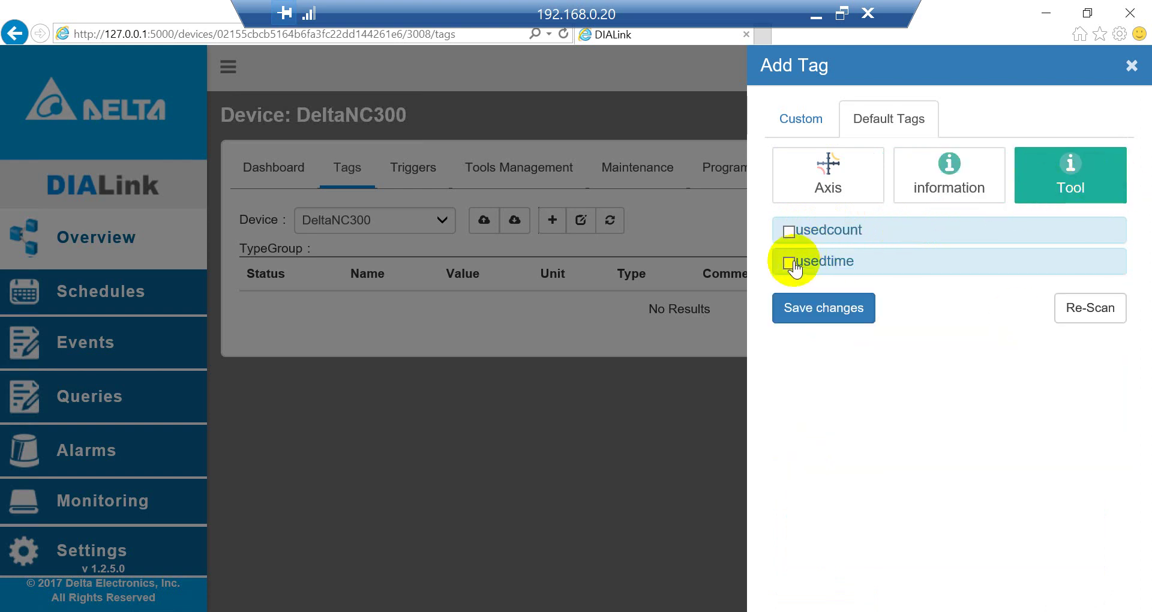
left_click(788, 234)
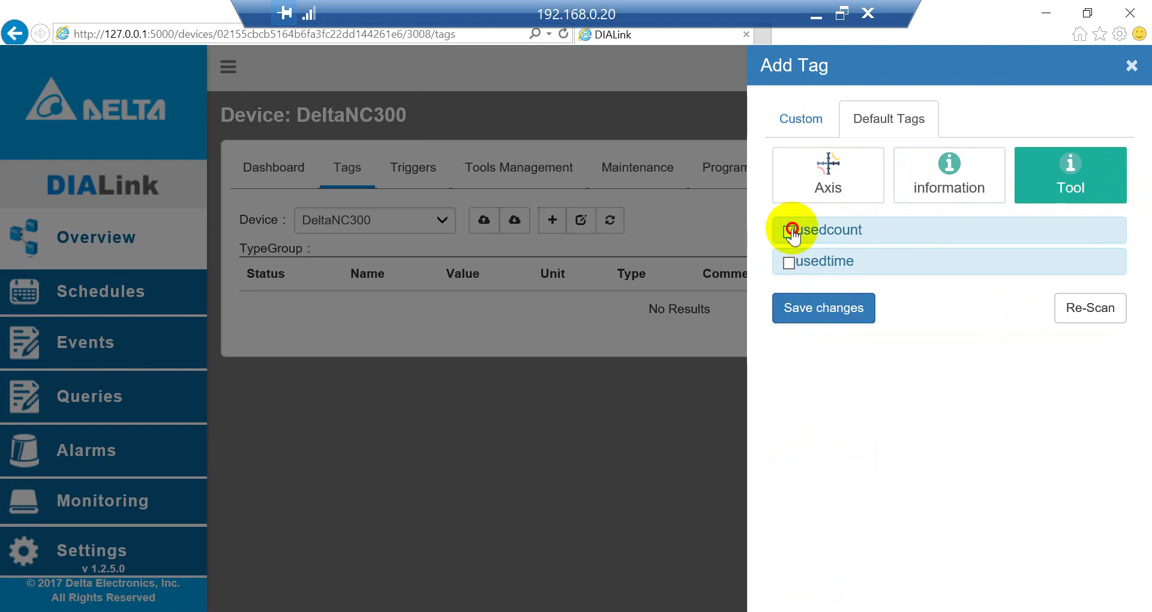
left_click(787, 234)
left_click(790, 230)
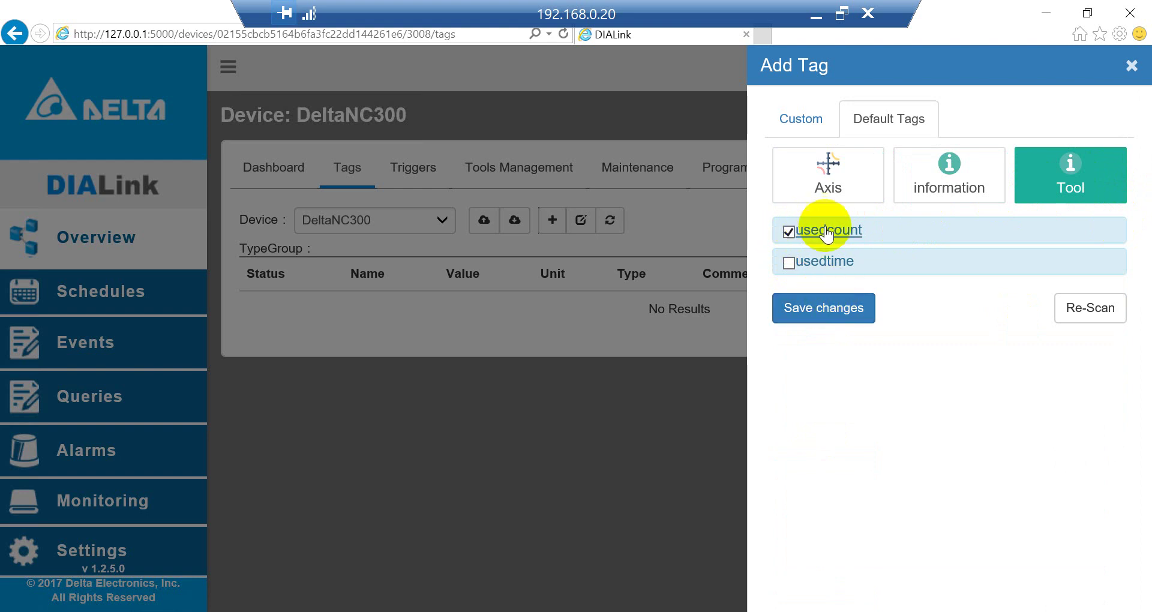
left_click(839, 312)
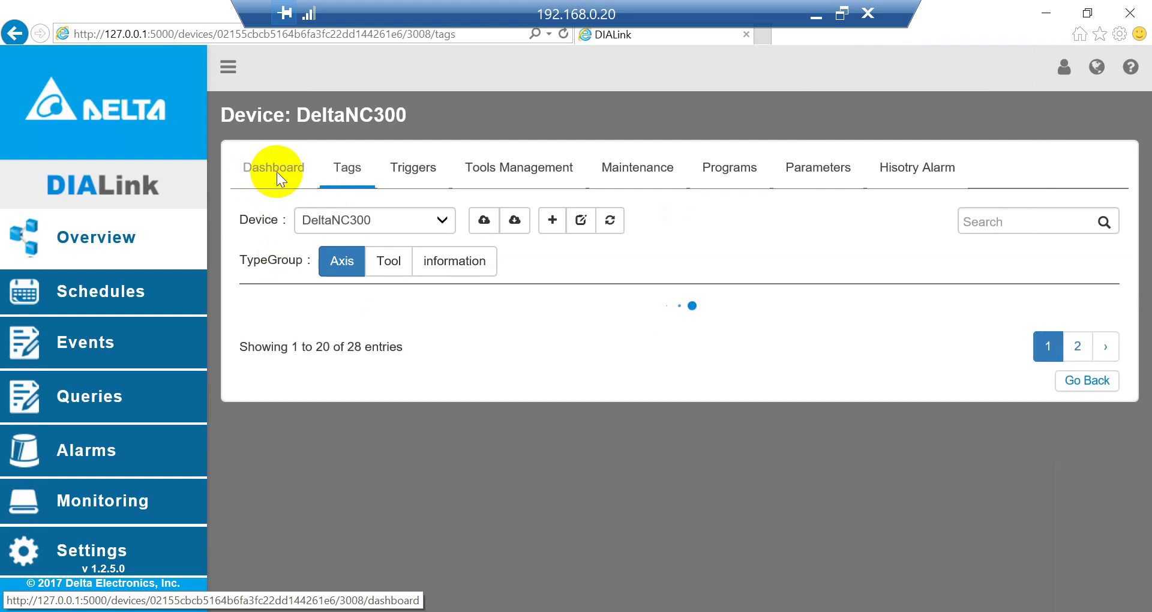
- View the DeltaNC300 dashboard's live data: status IDLE, X/Y 276.833, Z 253.667
left_click(277, 169)
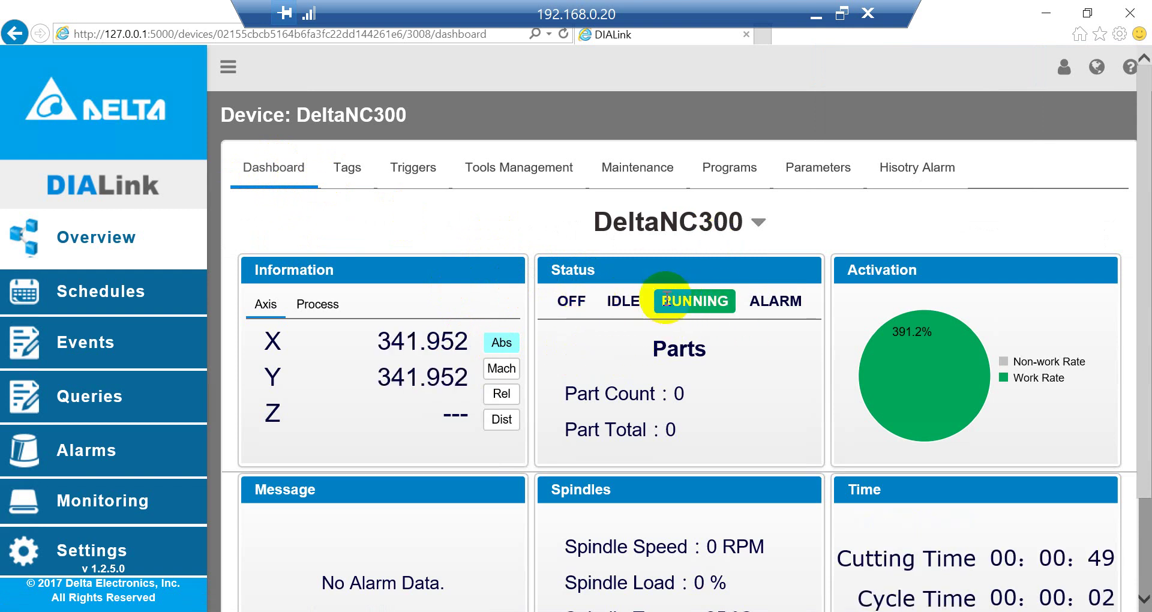
left_click(728, 303)
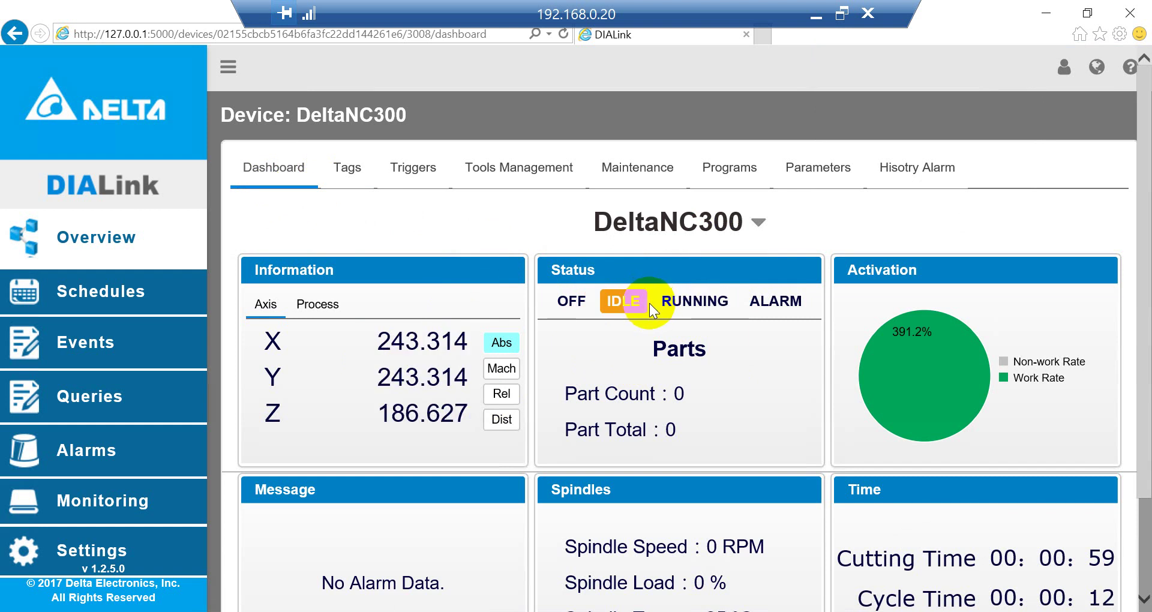
left_click_drag(648, 303, 600, 303)
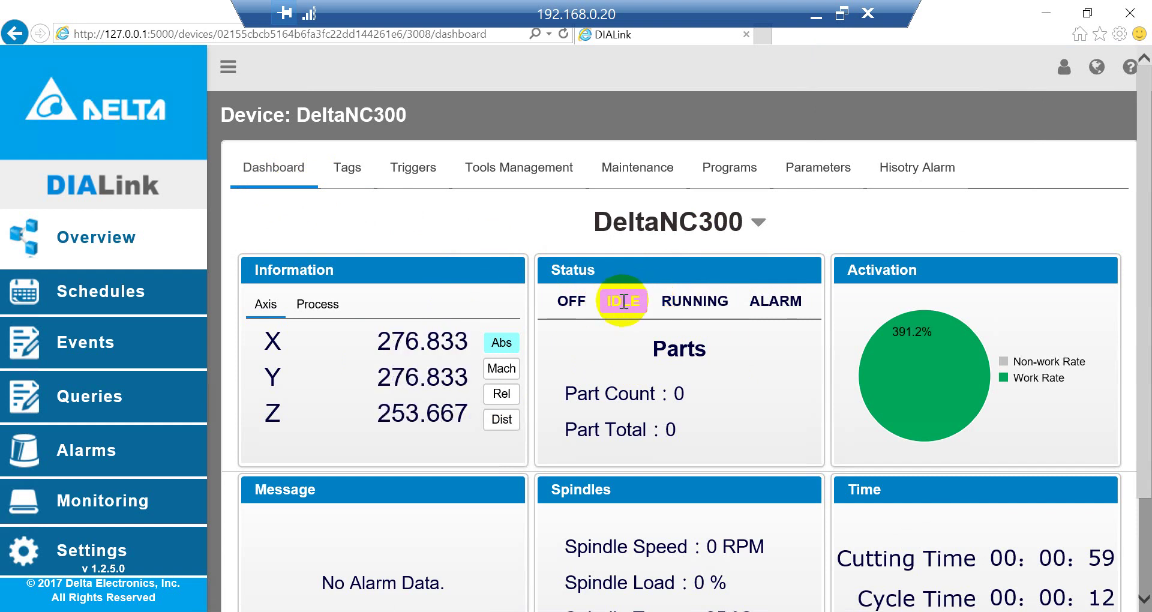
left_click(639, 330)
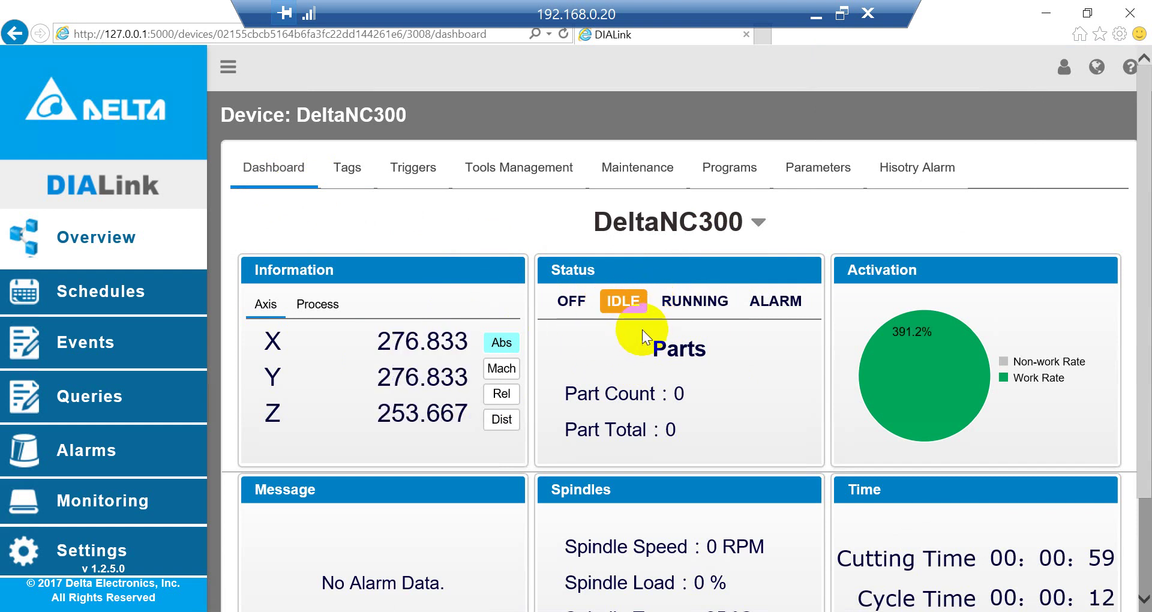